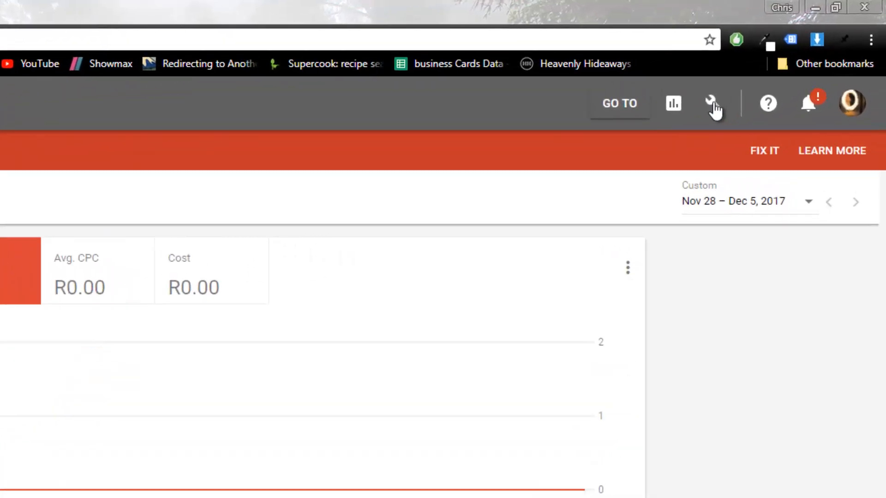
left_click(713, 107)
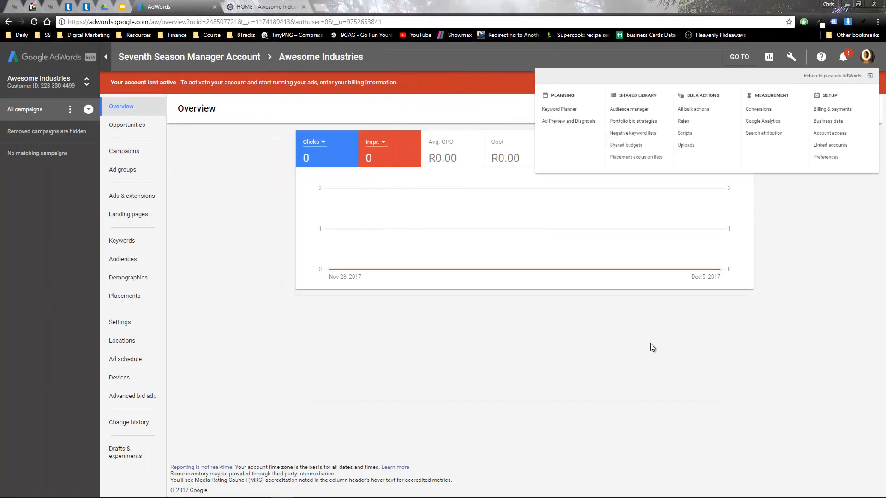
left_click(650, 344)
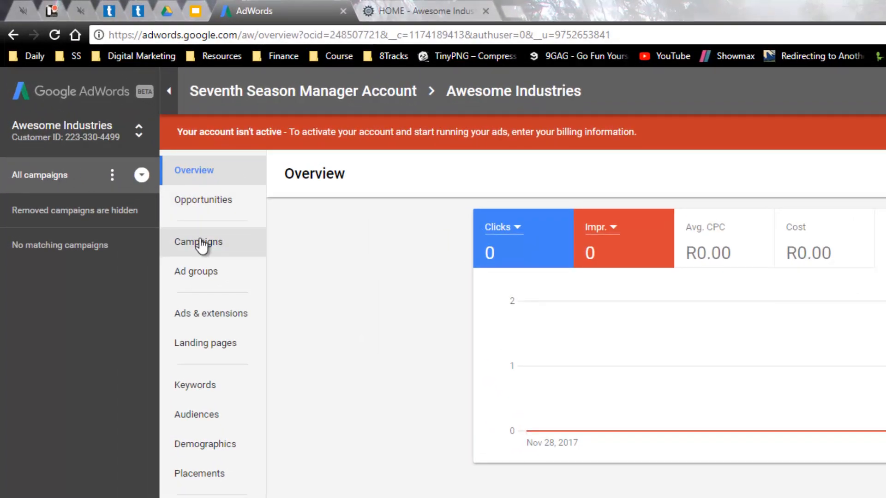
Step: Start a new campaign from the Campaigns page and choose Search Network as its type
left_click(200, 244)
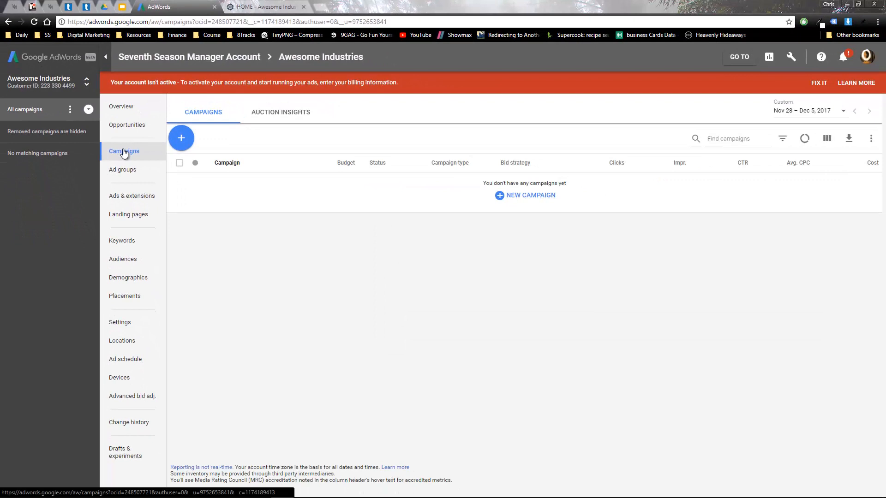
left_click(501, 197)
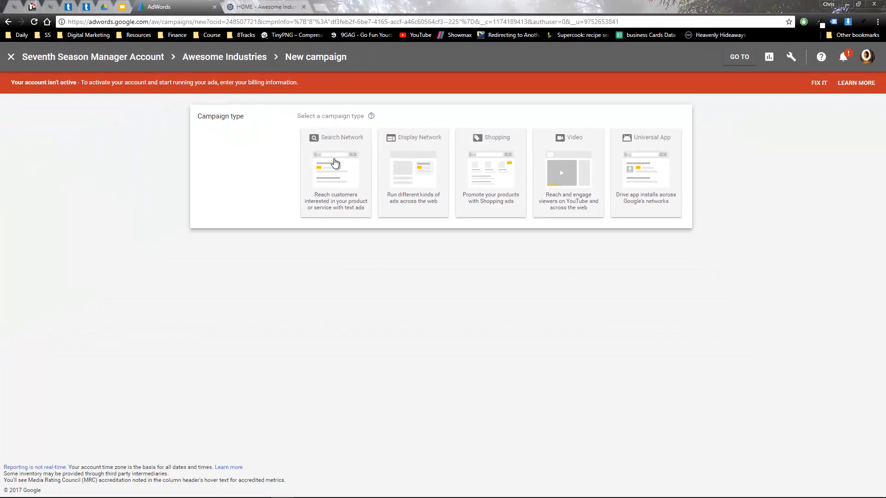
left_click(200, 253)
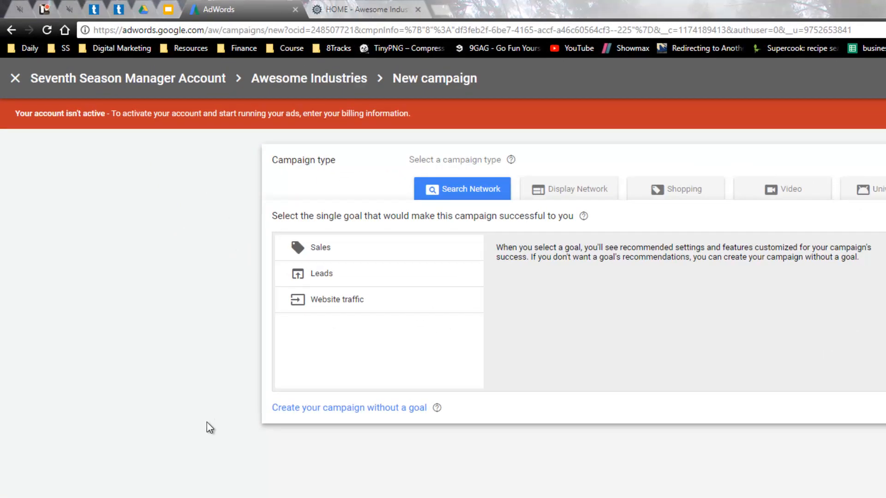
Step: Compare the Sales, Leads and Website traffic goals and set Website traffic as the campaign goal
left_click(337, 276)
left_click(372, 250)
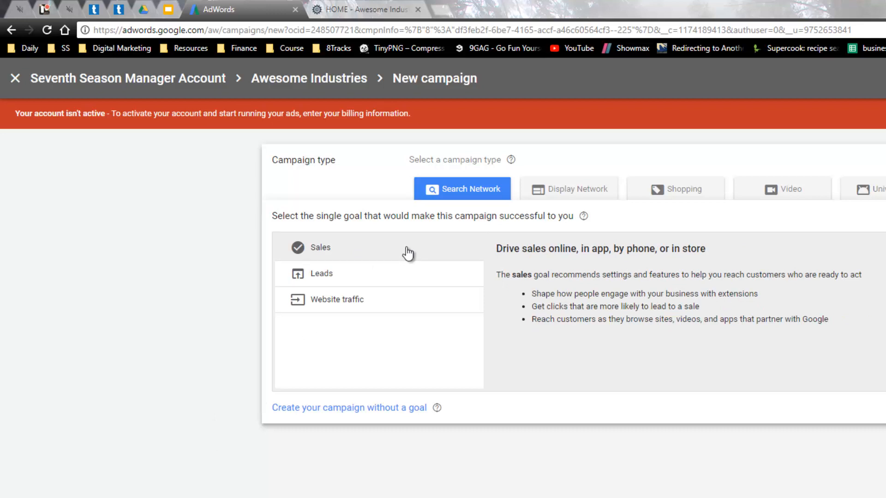
left_click(388, 276)
left_click(378, 301)
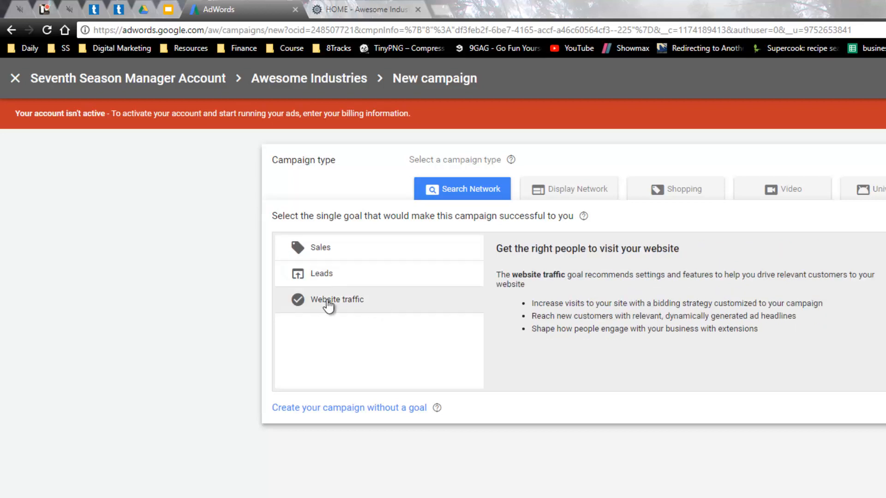
left_click(389, 305)
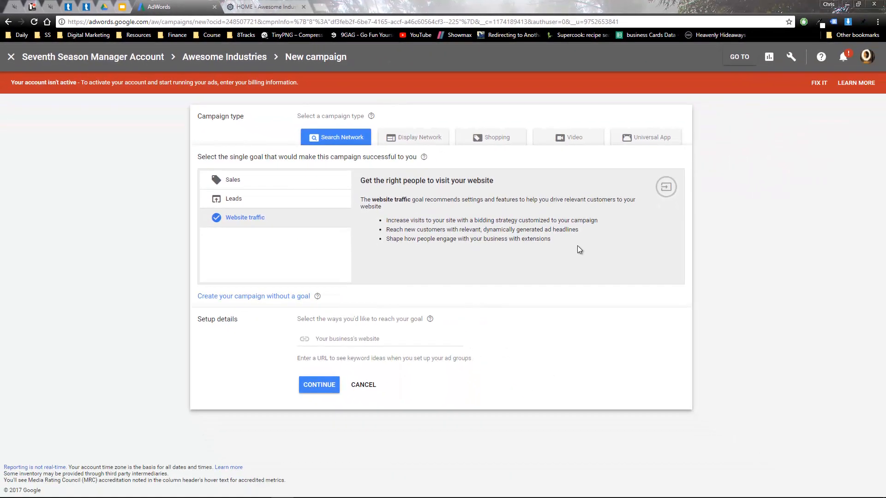
left_click(343, 339)
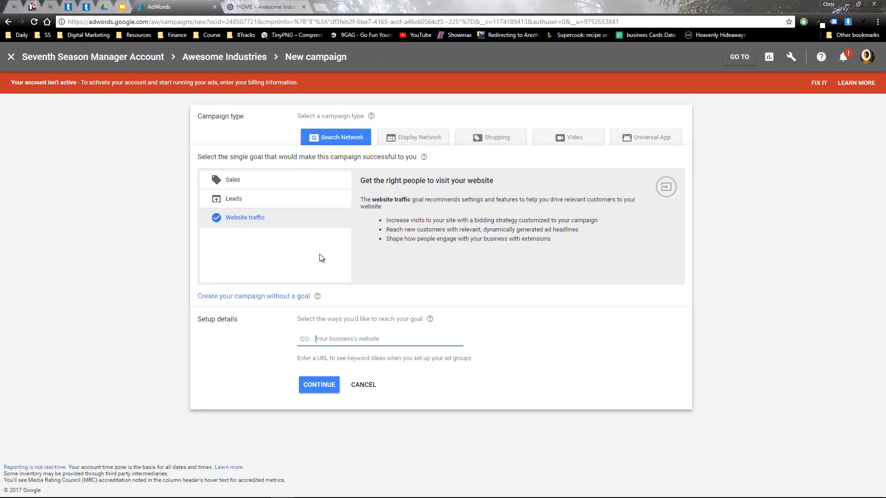
left_click(259, 8)
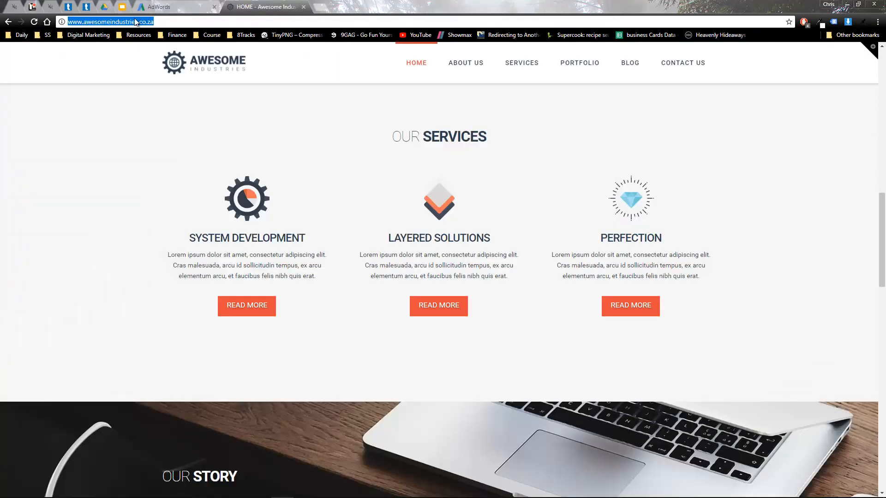
left_click(157, 7)
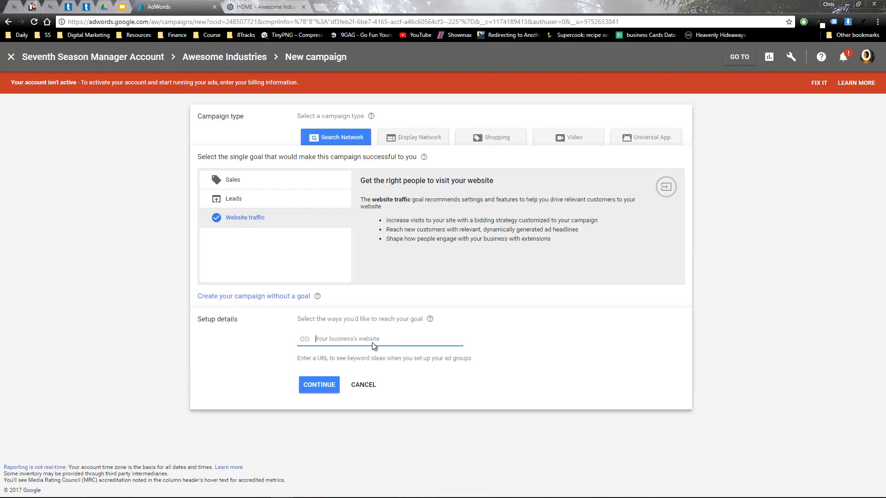
left_click(336, 342)
type("http://www.awesomeindustries.co.za/")
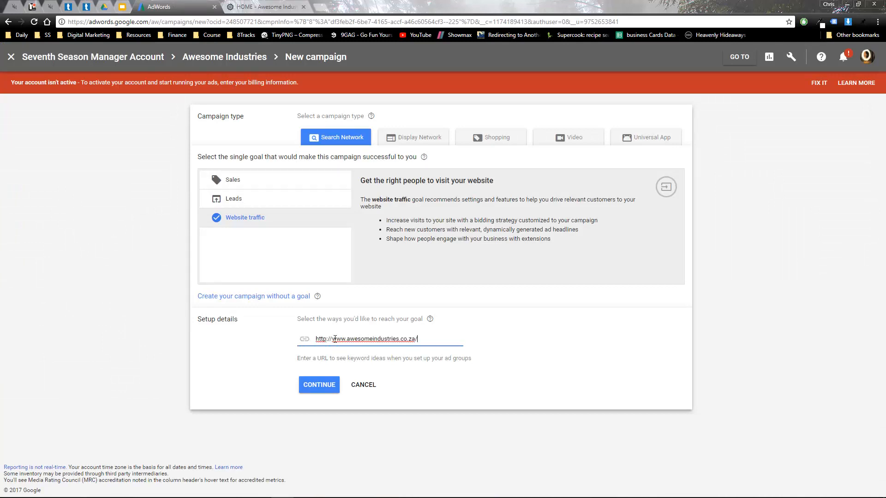
left_click(319, 388)
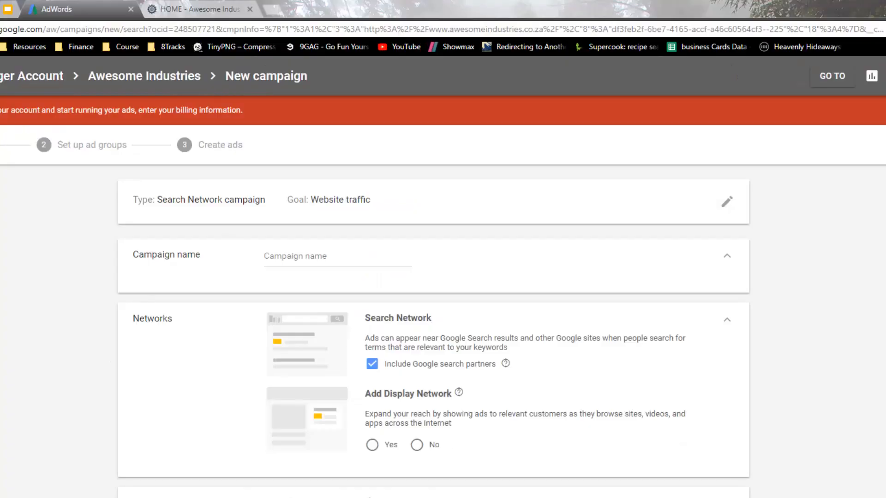
Step: Name the campaign Awesome Industries and choose Yes for adding the Display Network
left_click(299, 254)
type("Awesome Industries")
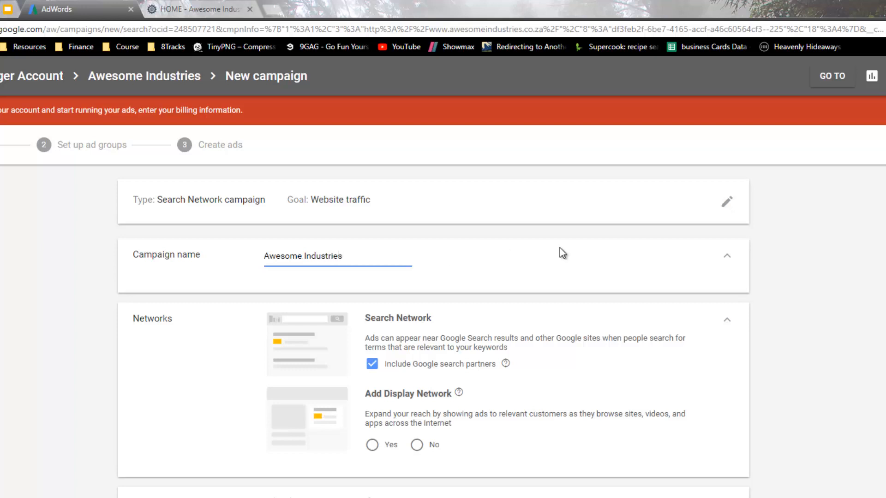
left_click(838, 281)
left_click(372, 447)
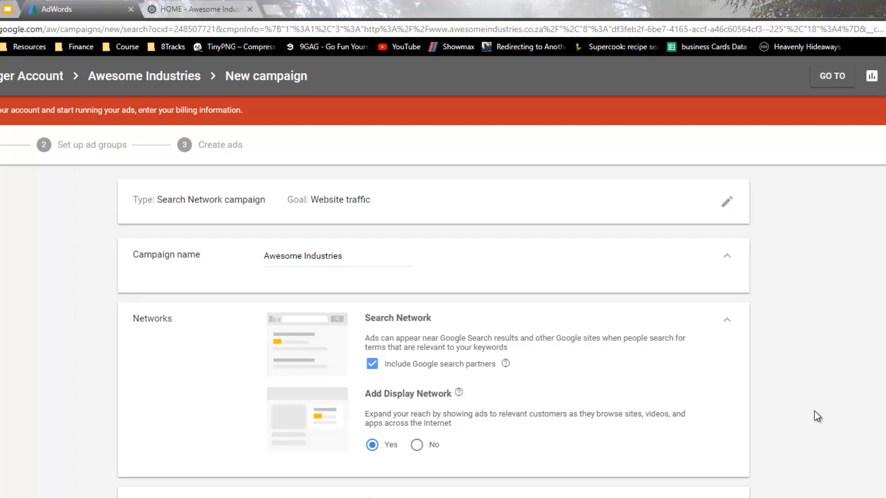
Step: Set the campaign locations to another location and target the city Pretoria, Gauteng, South Africa
scroll(803, 424, "down", 7)
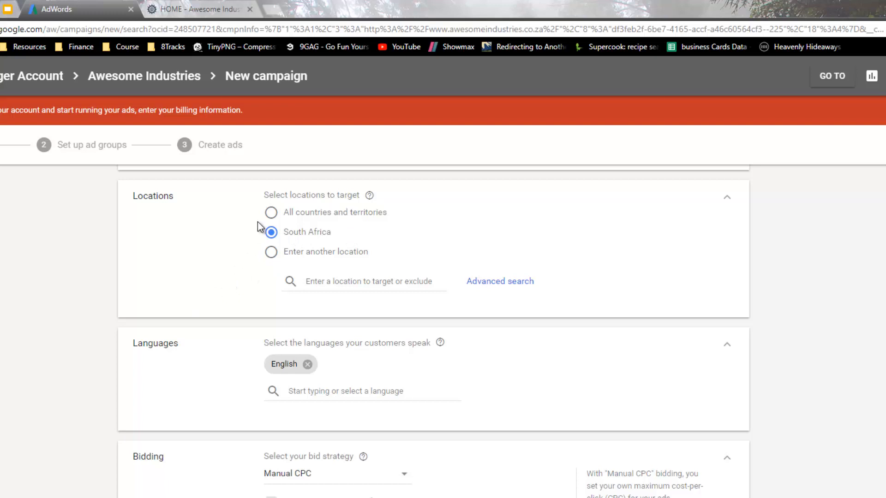
left_click(271, 212)
left_click(271, 235)
left_click(271, 259)
left_click(346, 283)
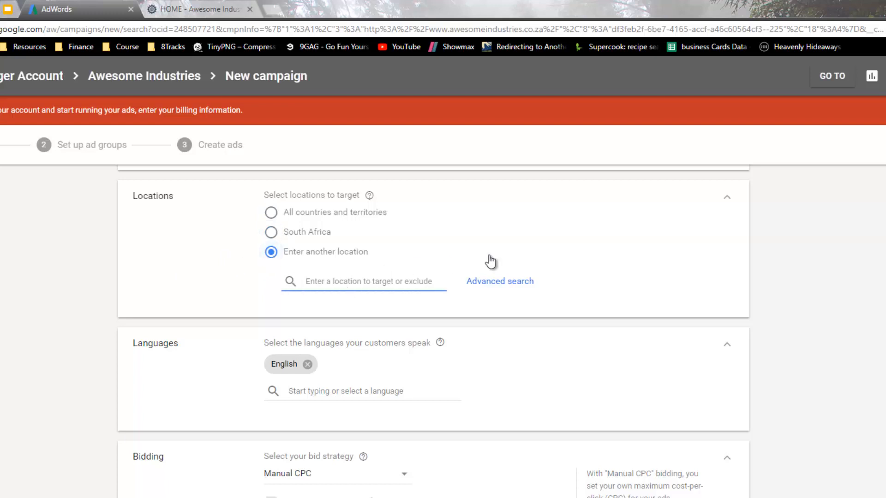
type("pretoria")
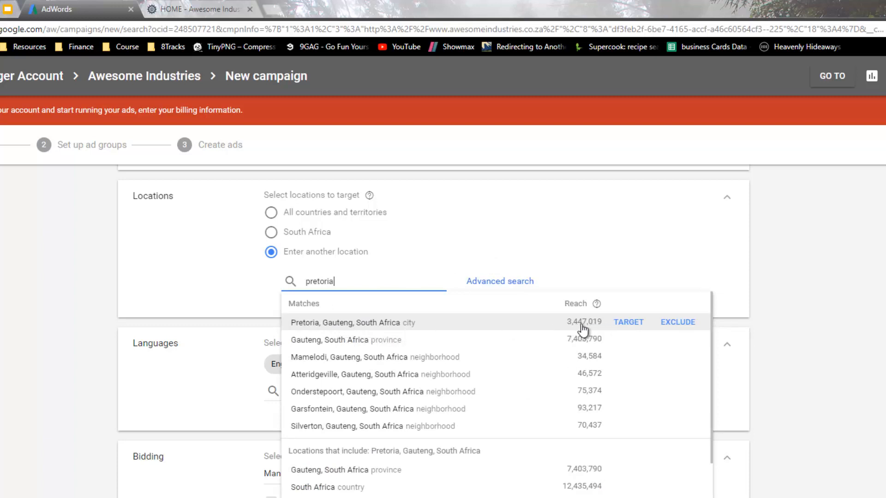
left_click(367, 324)
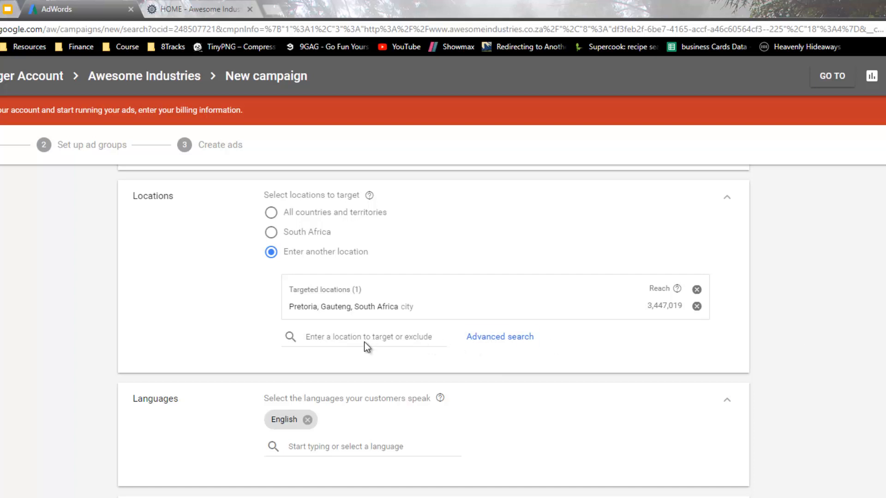
Step: Search the locations for pretoria and exclude the Silverton, Gauteng, South Africa neighborhood from the targeting
left_click(344, 339)
type("pretor")
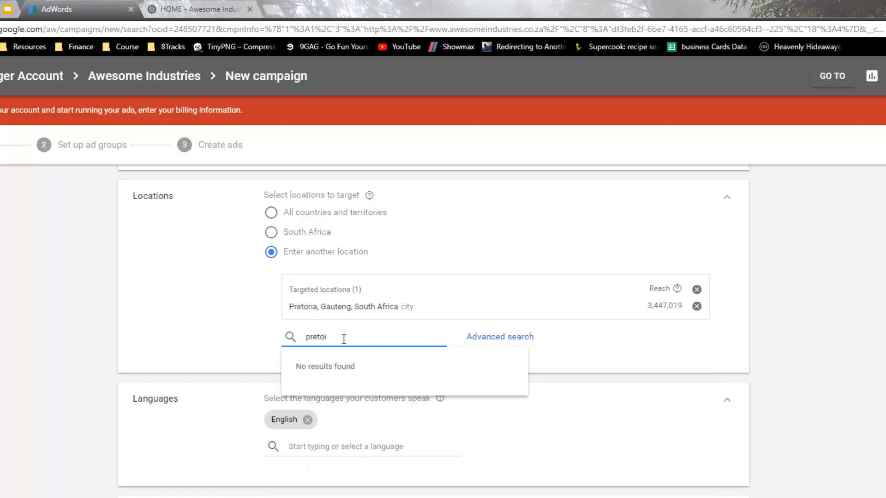
type("ia")
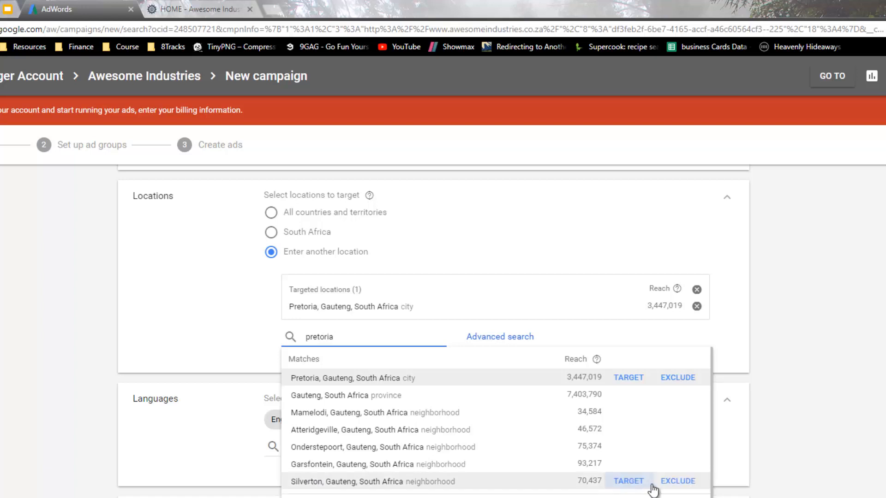
left_click(676, 482)
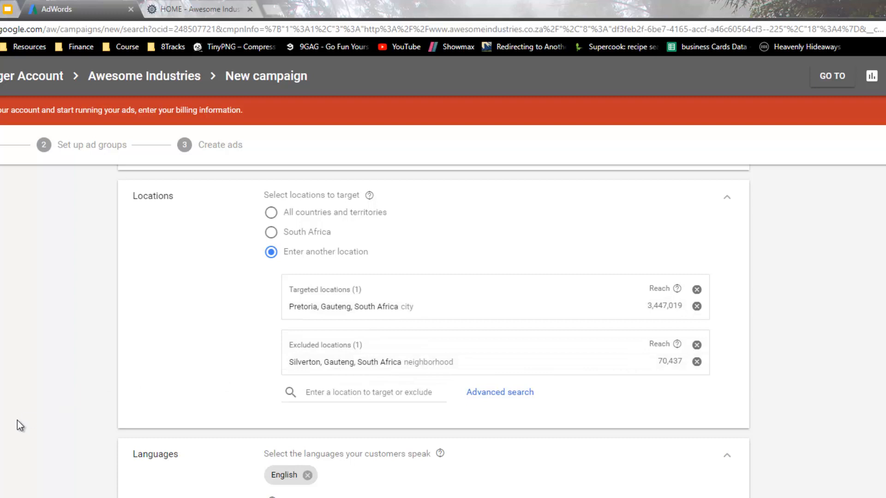
Step: Look through the list of available customer languages and close it without choosing another one
scroll(17, 420, "down", 4)
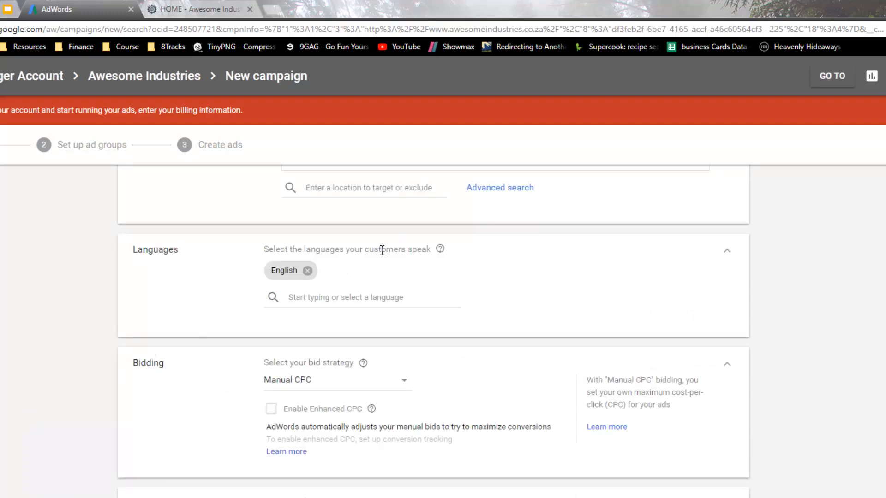
left_click(312, 295)
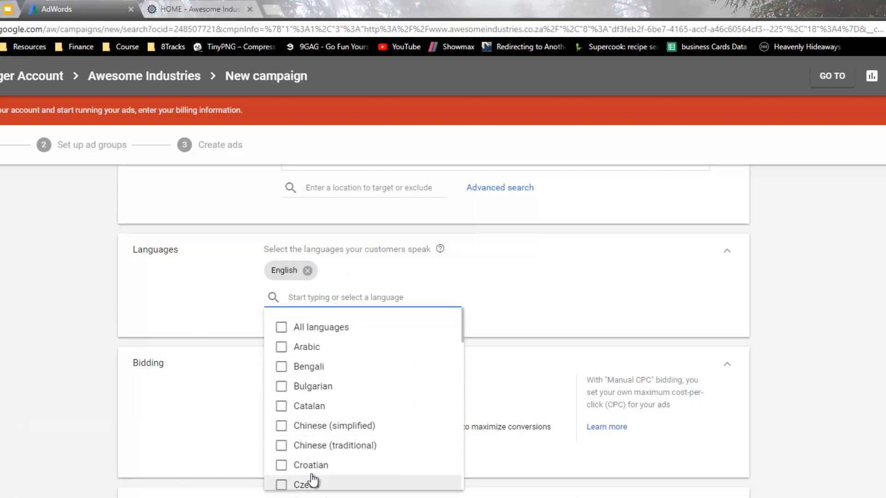
left_click(837, 300)
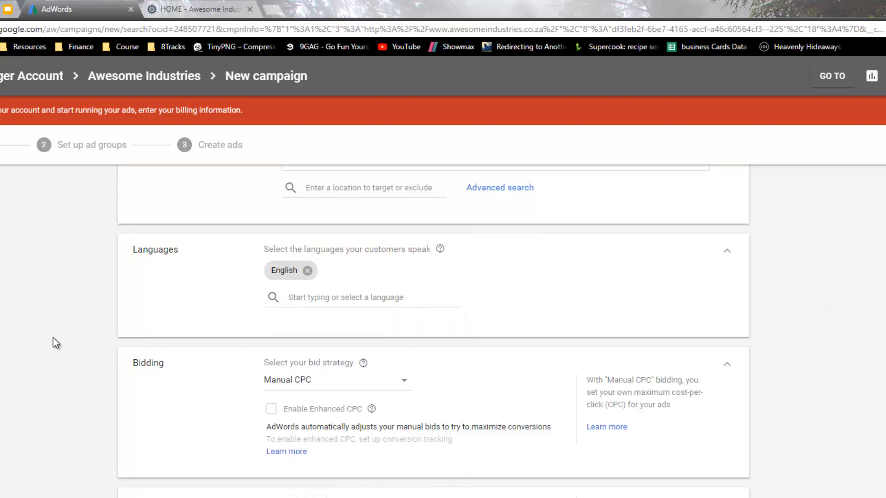
Step: Set the bid strategy to Maximize clicks with a maximum CPC bid limit of ZAR 10
scroll(58, 363, "down", 2)
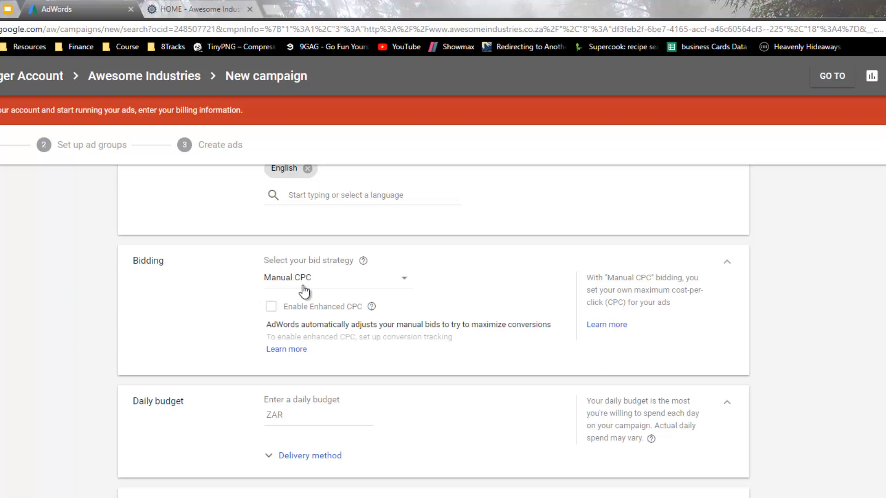
left_click(404, 279)
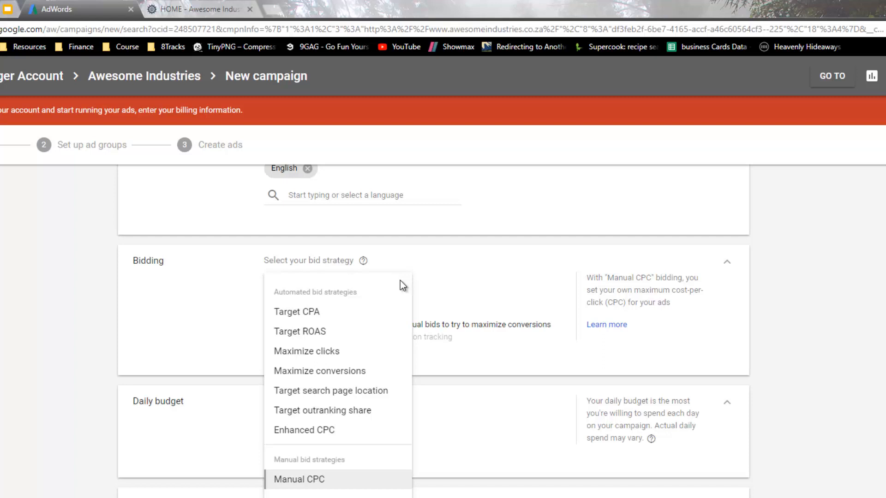
left_click(308, 353)
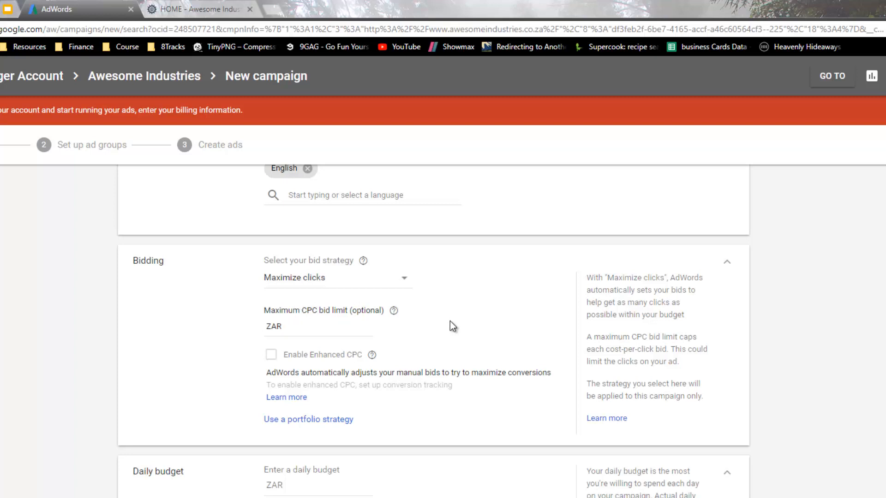
left_click(306, 329)
type("10")
key("Tab")
scroll(484, 398, "down", 2)
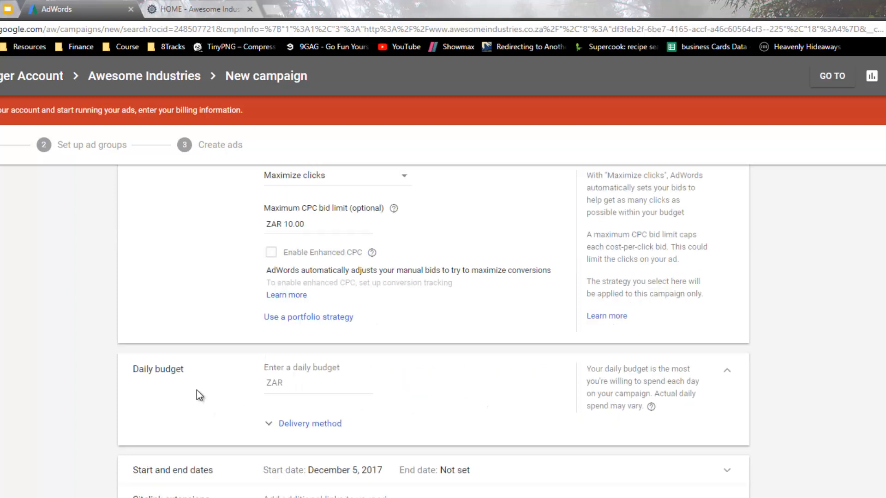
scroll(196, 392, "down", 1)
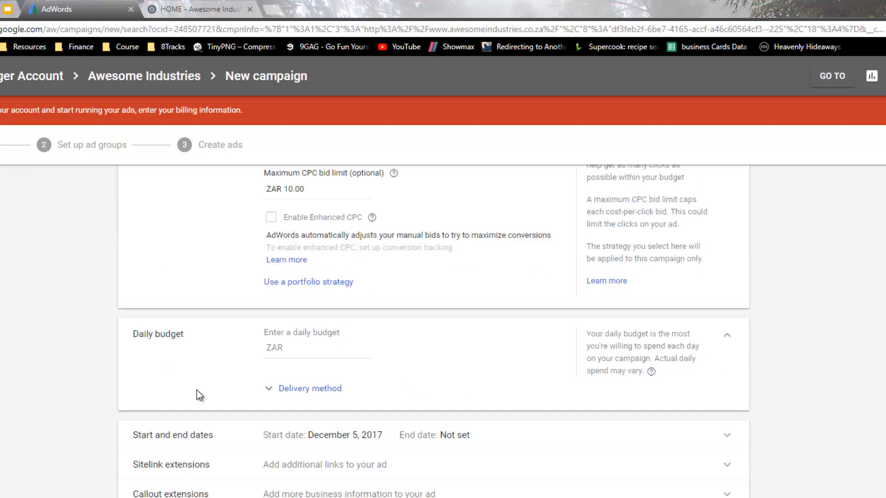
left_click(309, 350)
type("5000")
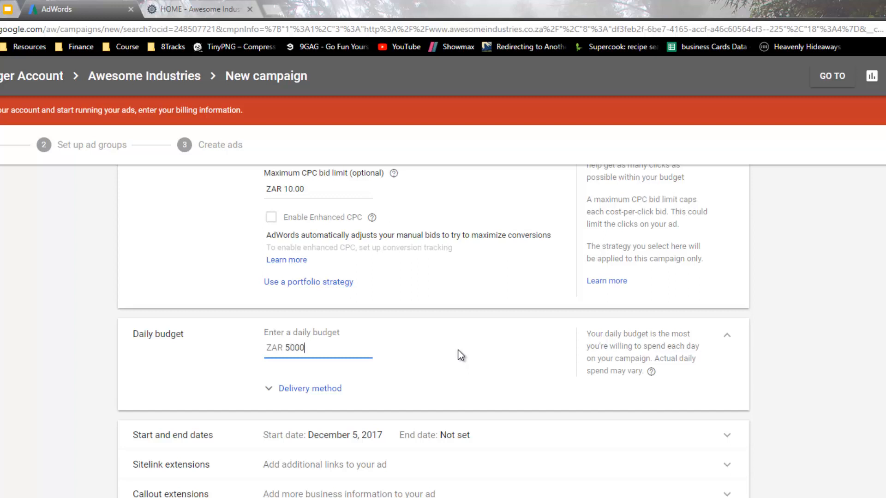
left_click(449, 355)
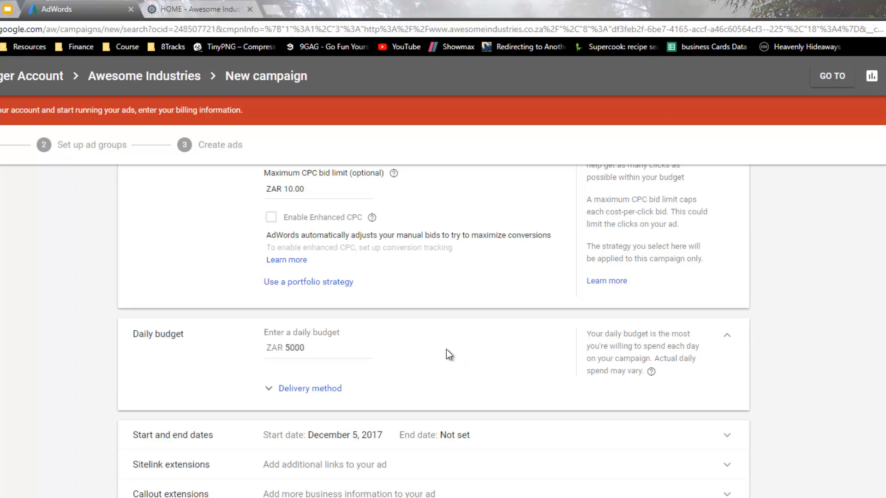
double_click(311, 349)
key("BackSpace")
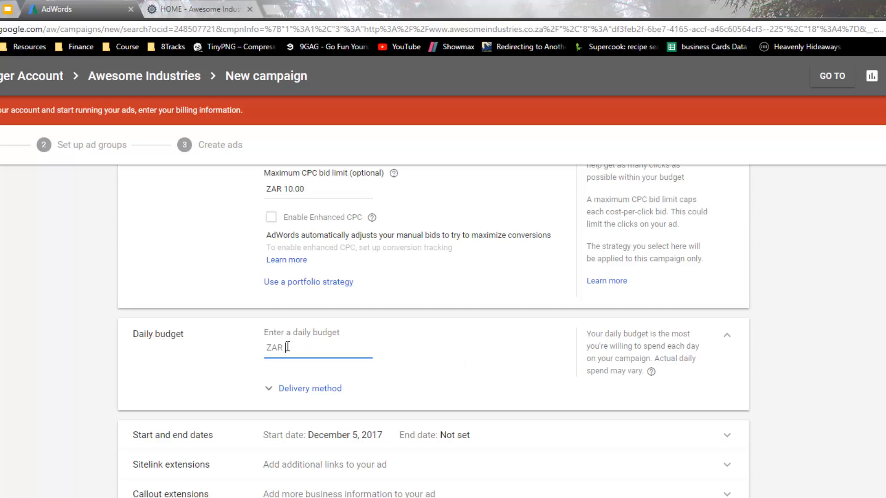
left_click(414, 356)
Step: Open the Windows Calculator and divide the monthly budget of 5000 by 30,4 to work out the daily amount
key("super")
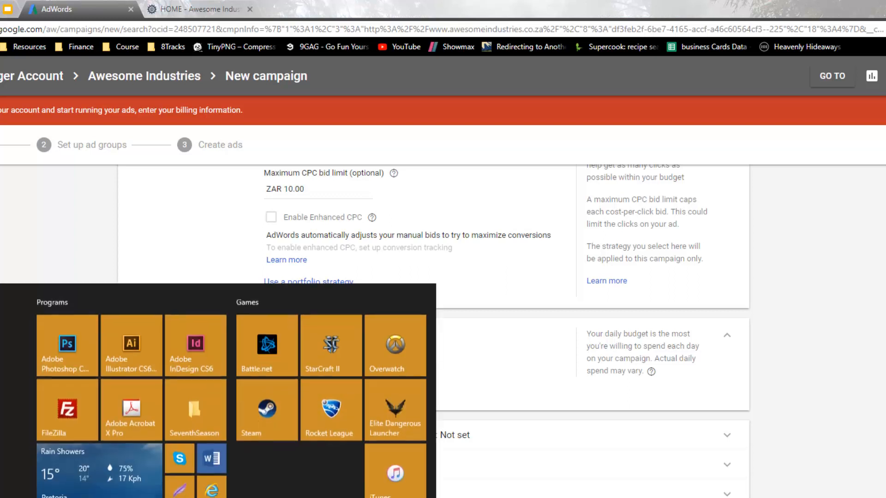
left_click(1, 462)
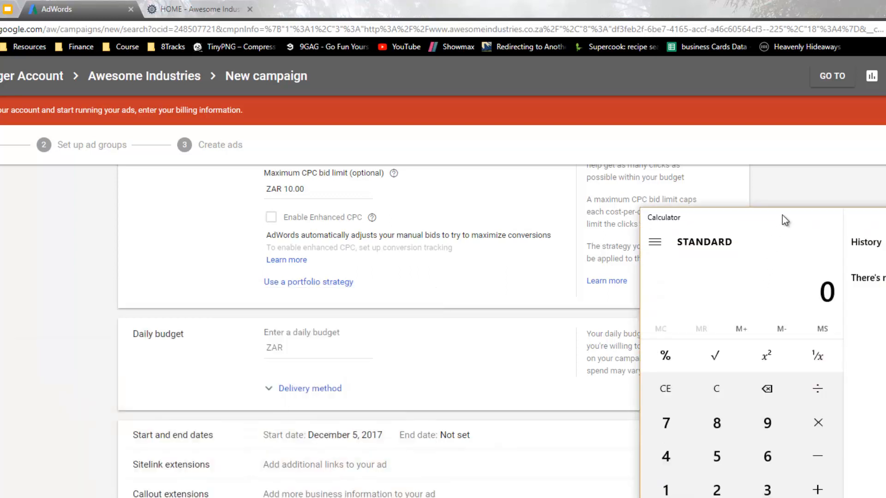
left_click_drag(766, 211, 636, 180)
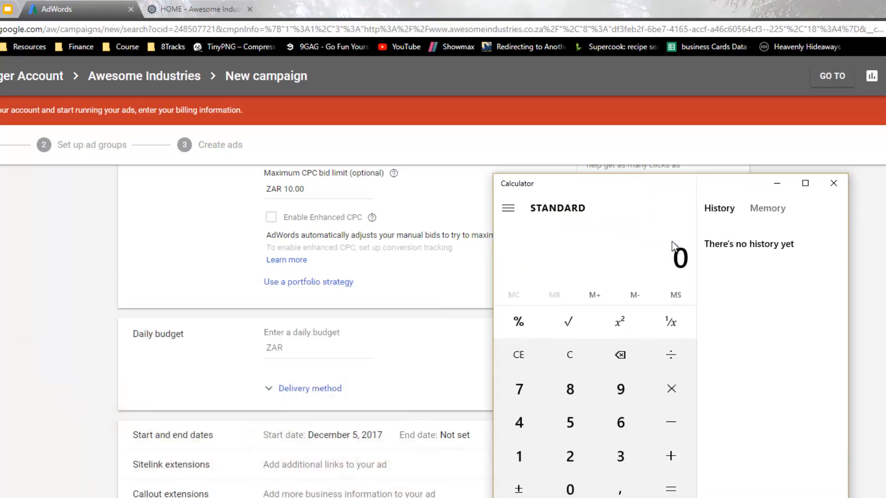
type("5000")
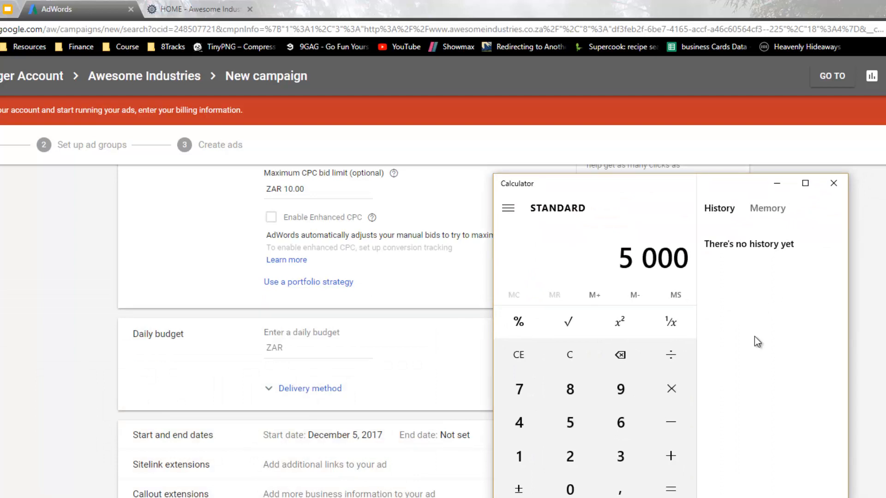
left_click(674, 354)
left_click(628, 459)
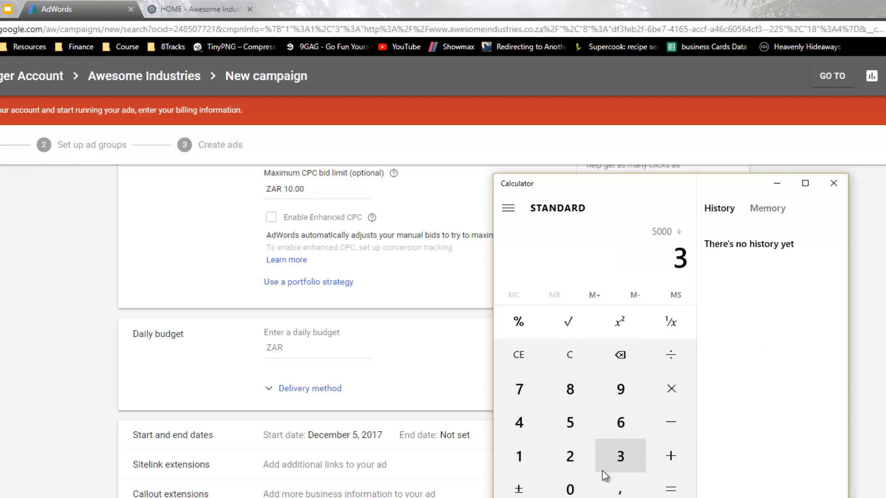
left_click(570, 488)
left_click(621, 488)
left_click(520, 422)
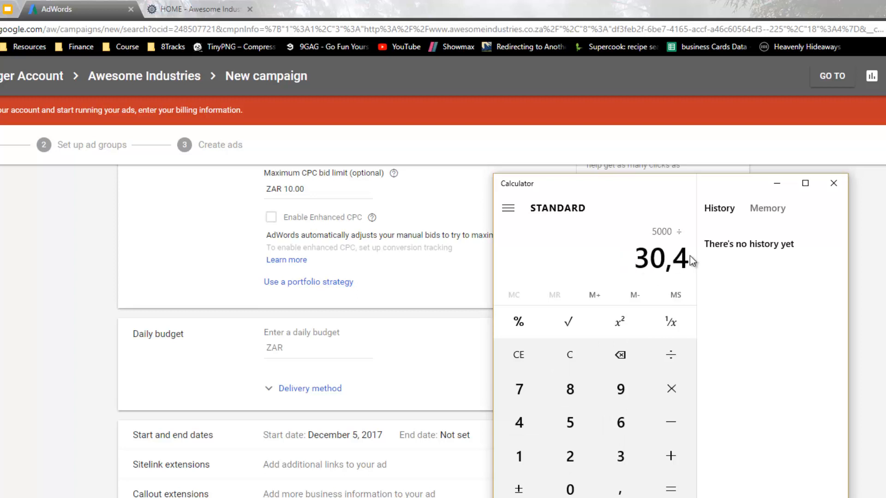
left_click(672, 492)
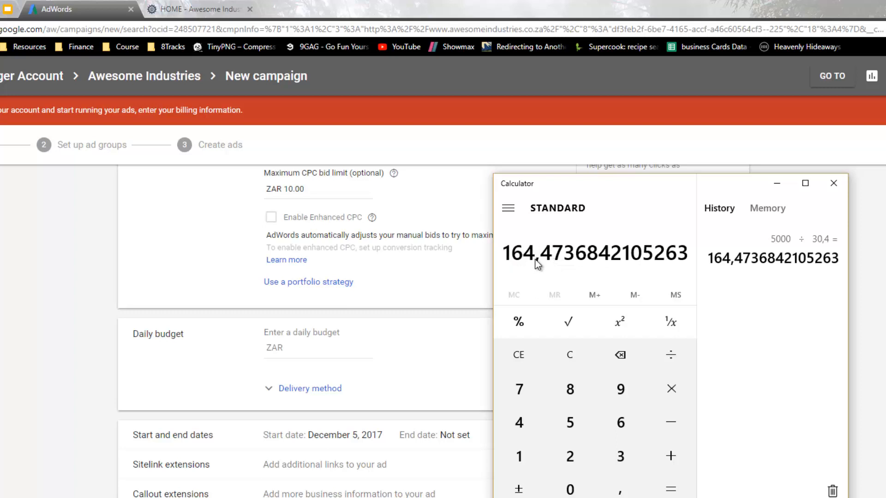
Step: Return to the AdWords campaign settings and set the daily budget to ZAR 164
left_click(296, 361)
left_click(318, 348)
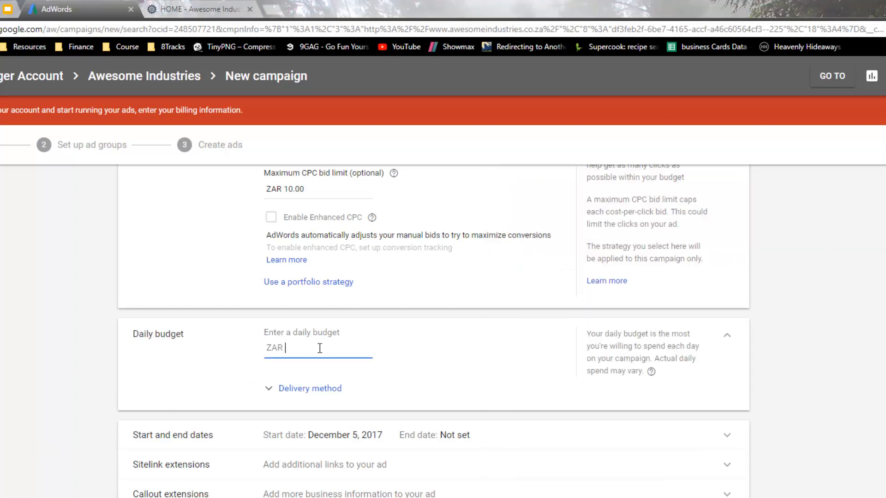
type("164")
left_click(425, 342)
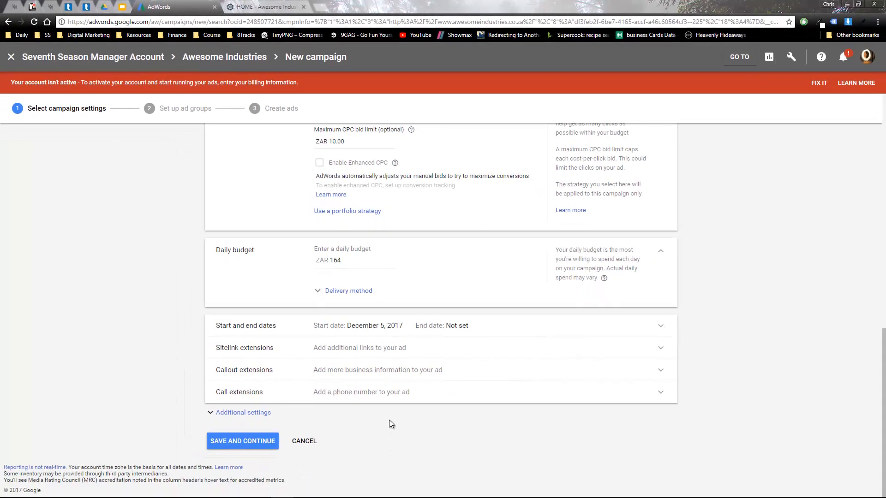
Step: Save the campaign settings and leave the ad group setup without creating any ad groups
left_click(240, 442)
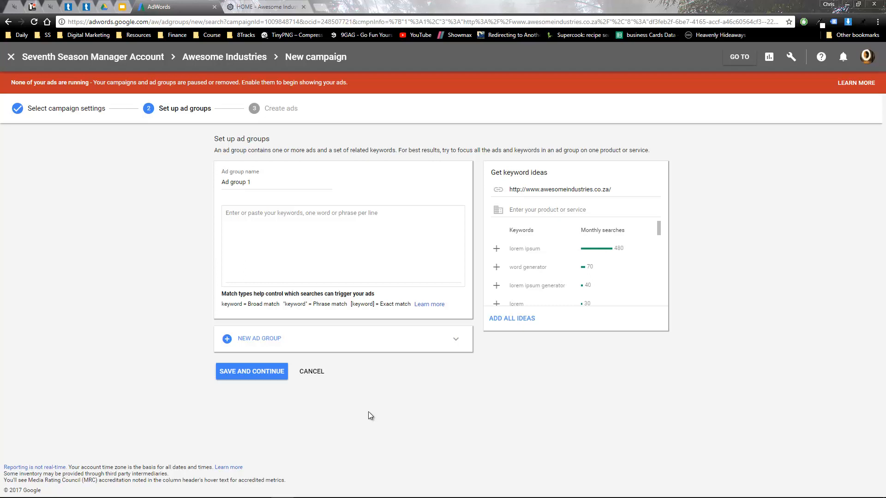
left_click(306, 373)
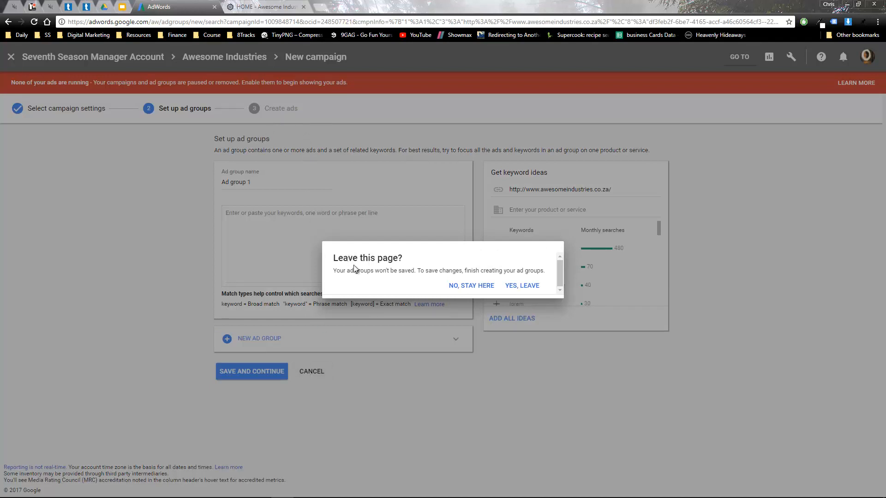
left_click(525, 287)
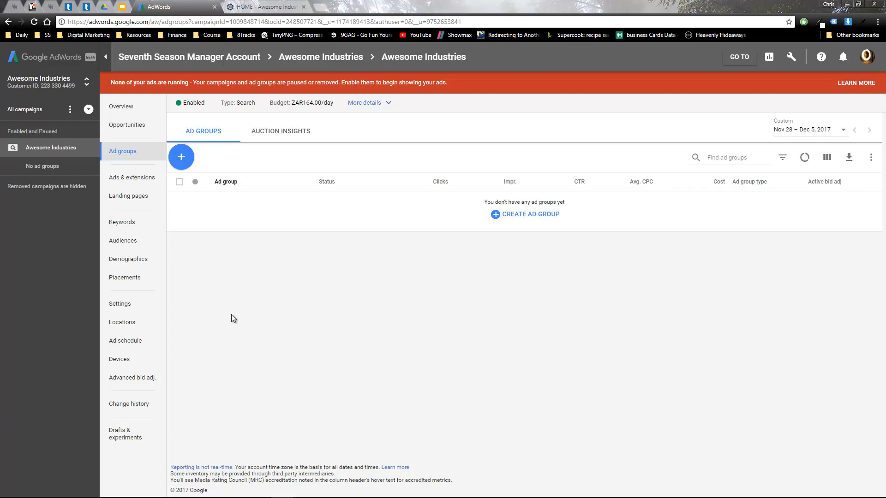
Step: View the Awesome Industries campaign's search keywords and return to its ad groups overview
left_click(119, 108)
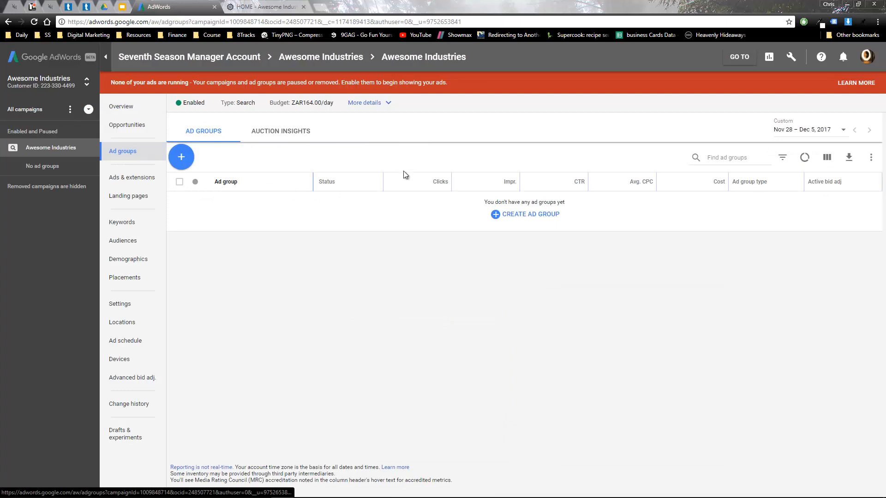
left_click(119, 224)
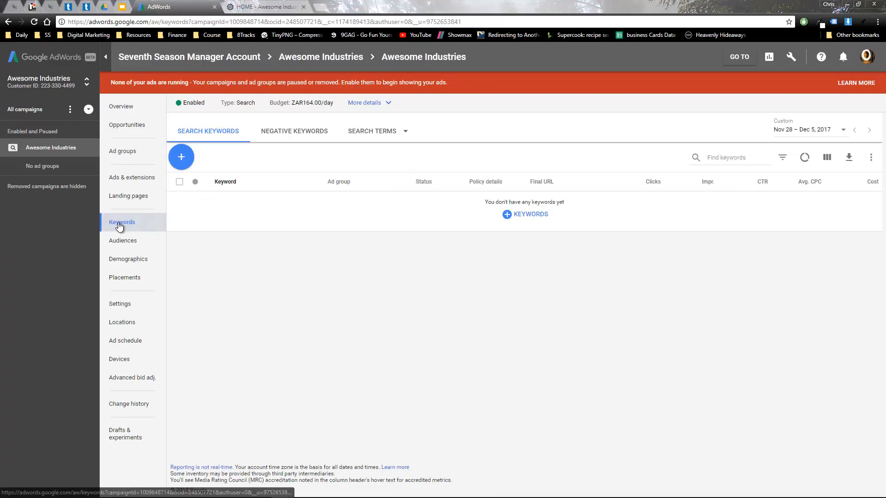
left_click(135, 156)
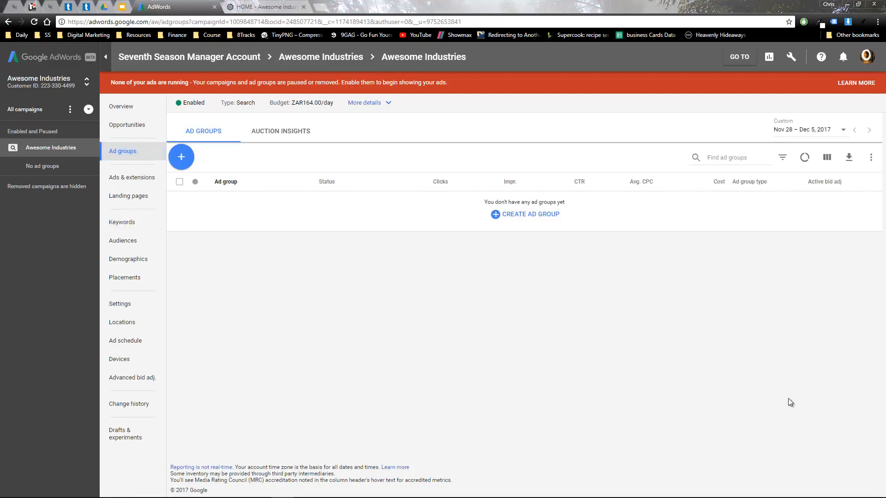